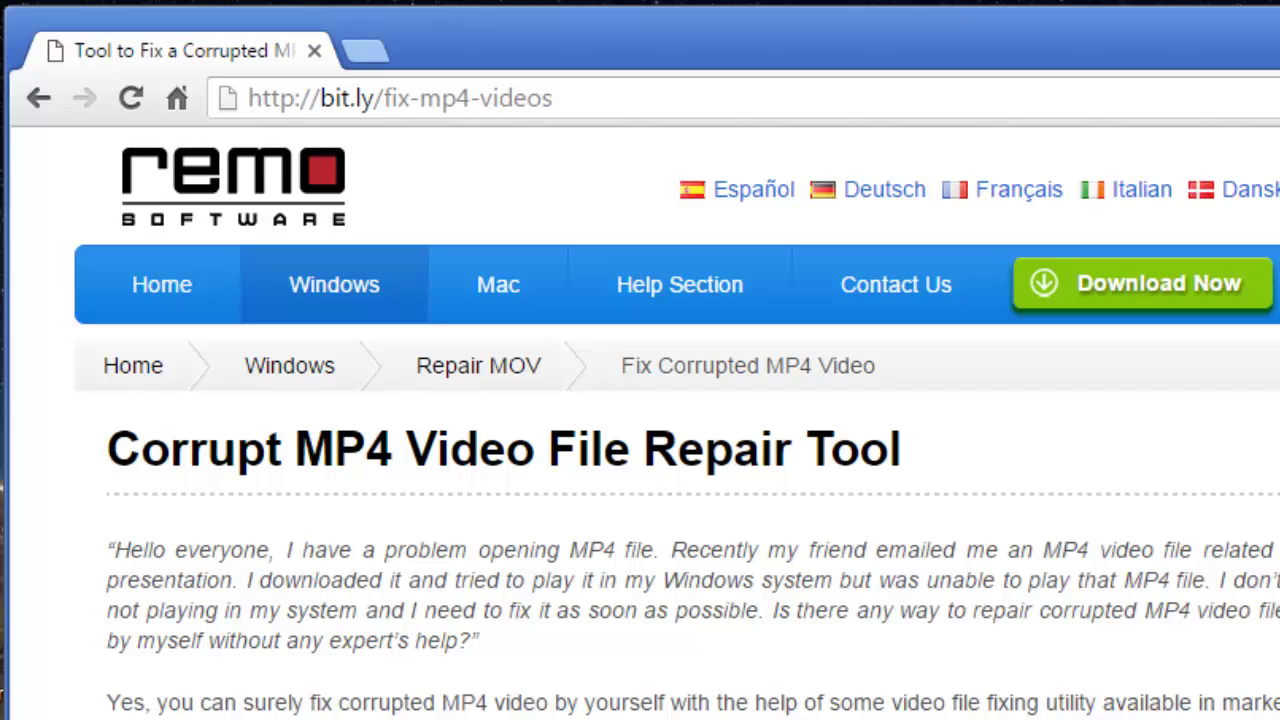
Step: Minimize the Chrome page on fixing corrupted MP4 videos to reveal the desktop
{"action": "left_click", "coordinate": [800, 91]}
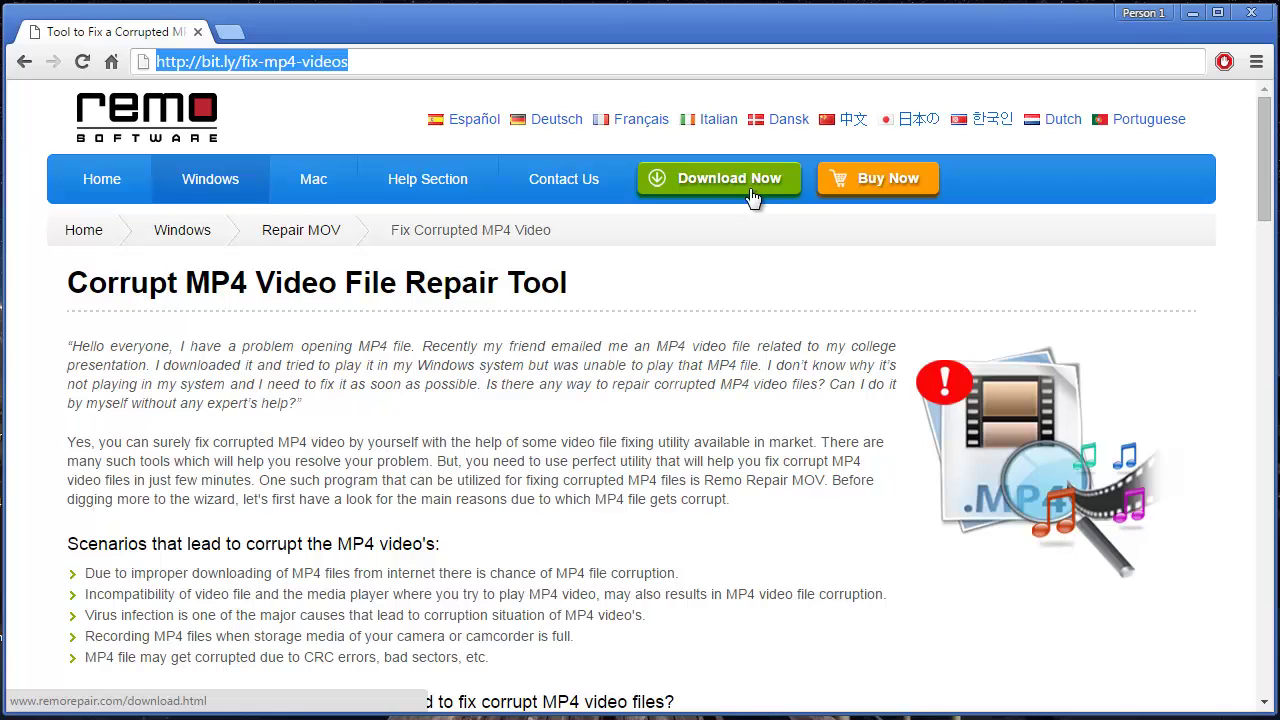
{"action": "left_click", "coordinate": [1195, 14]}
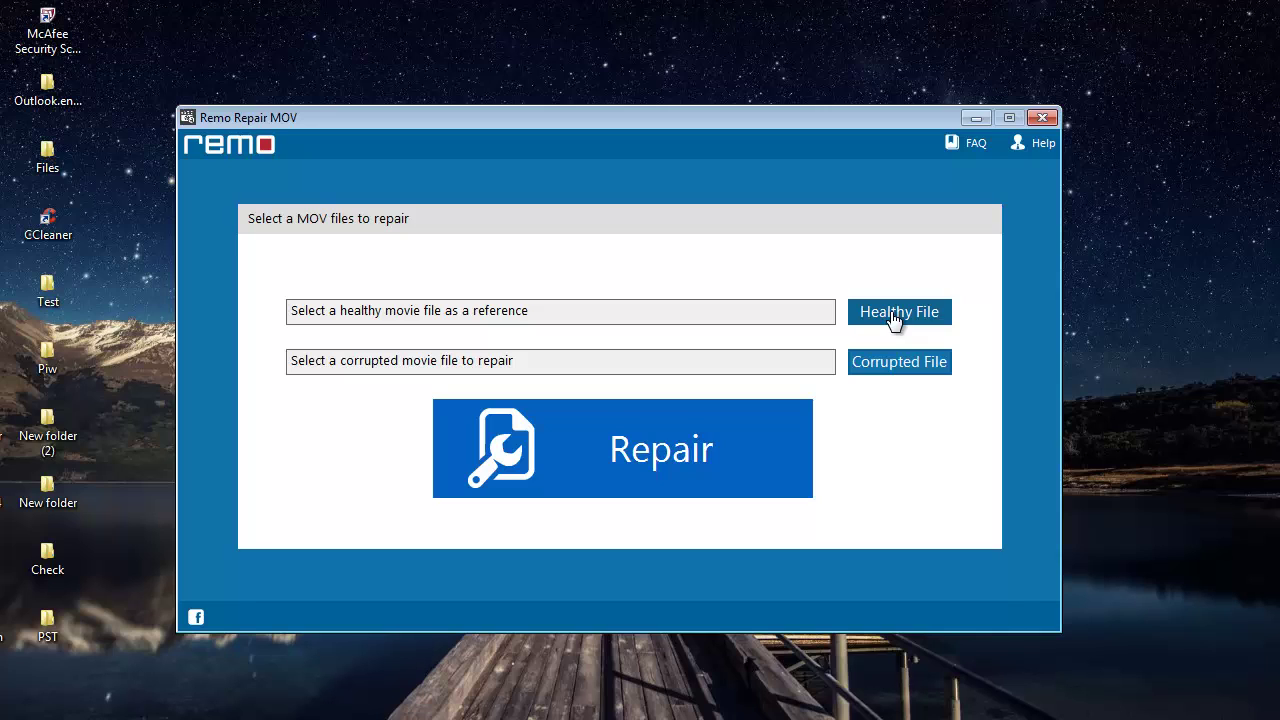
Step: Open the desktop's New folder containing the test videos
{"action": "double_click", "coordinate": [70, 495]}
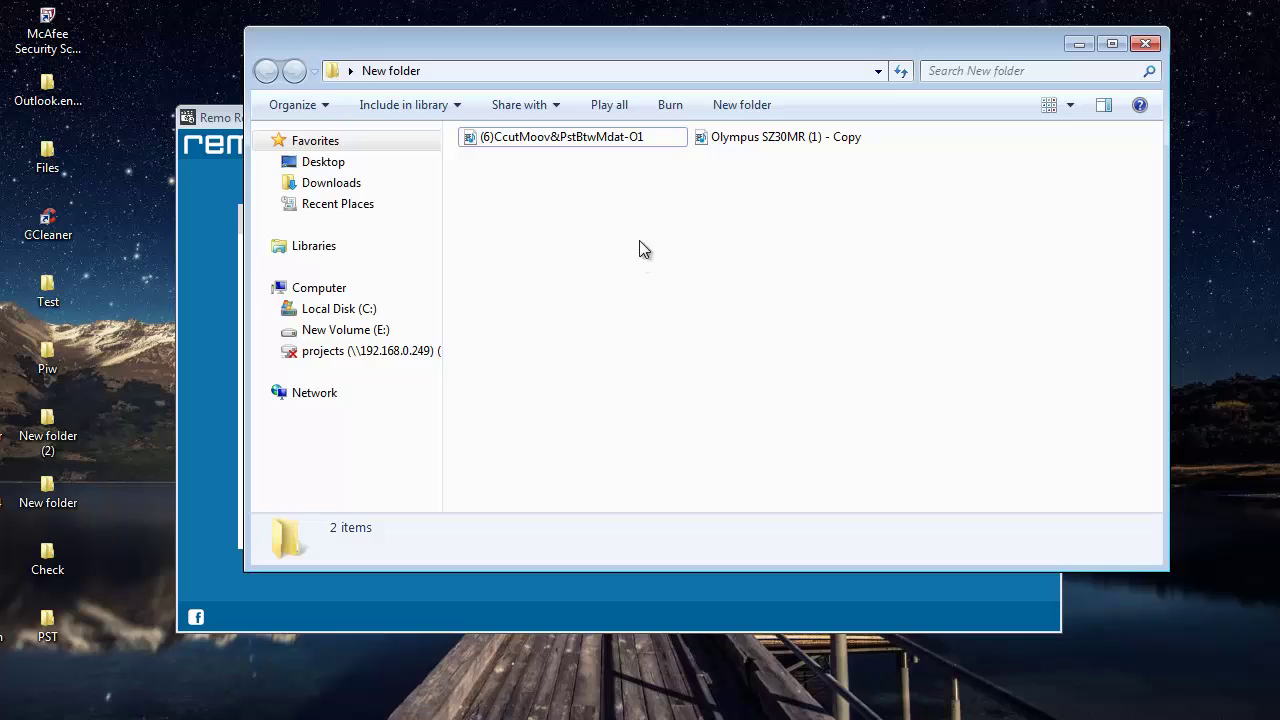
Step: Show (6)CcutMoov&PstBtwMdat-O1 failing in Windows Media Player, then select Olympus SZ30MR (1) - Copy
{"action": "left_click", "coordinate": [588, 141]}
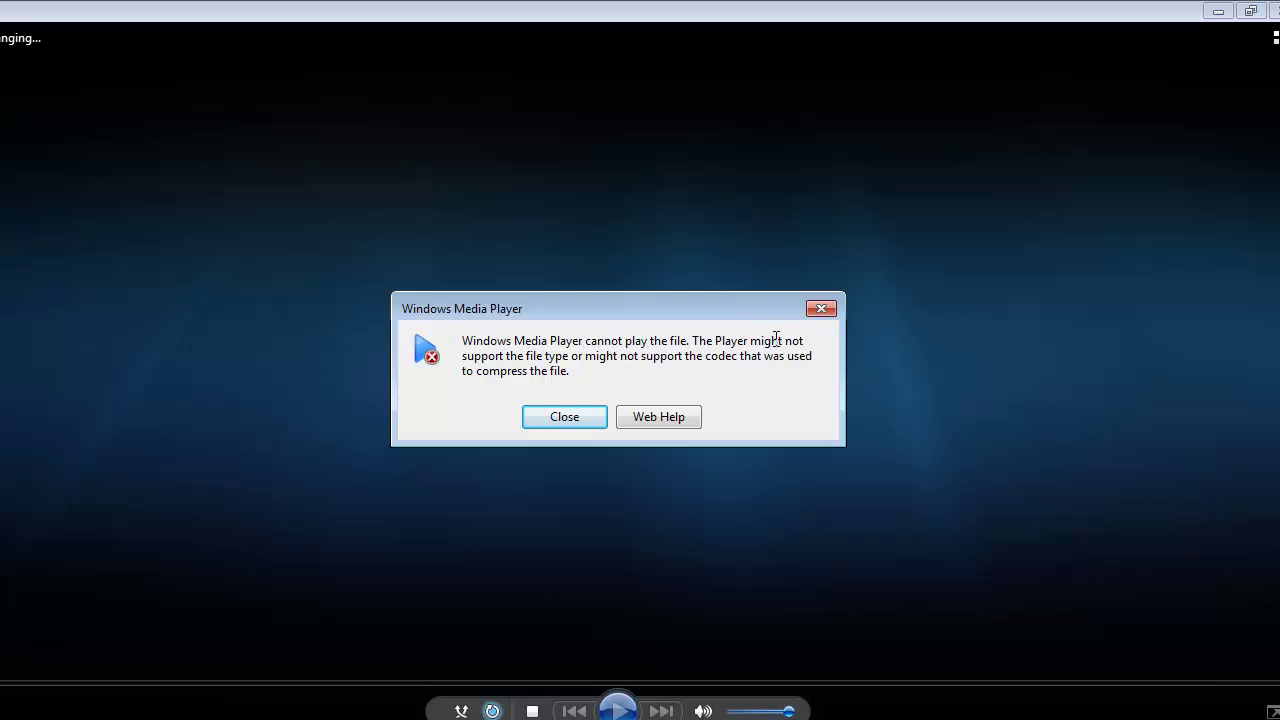
{"action": "left_click", "coordinate": [821, 309]}
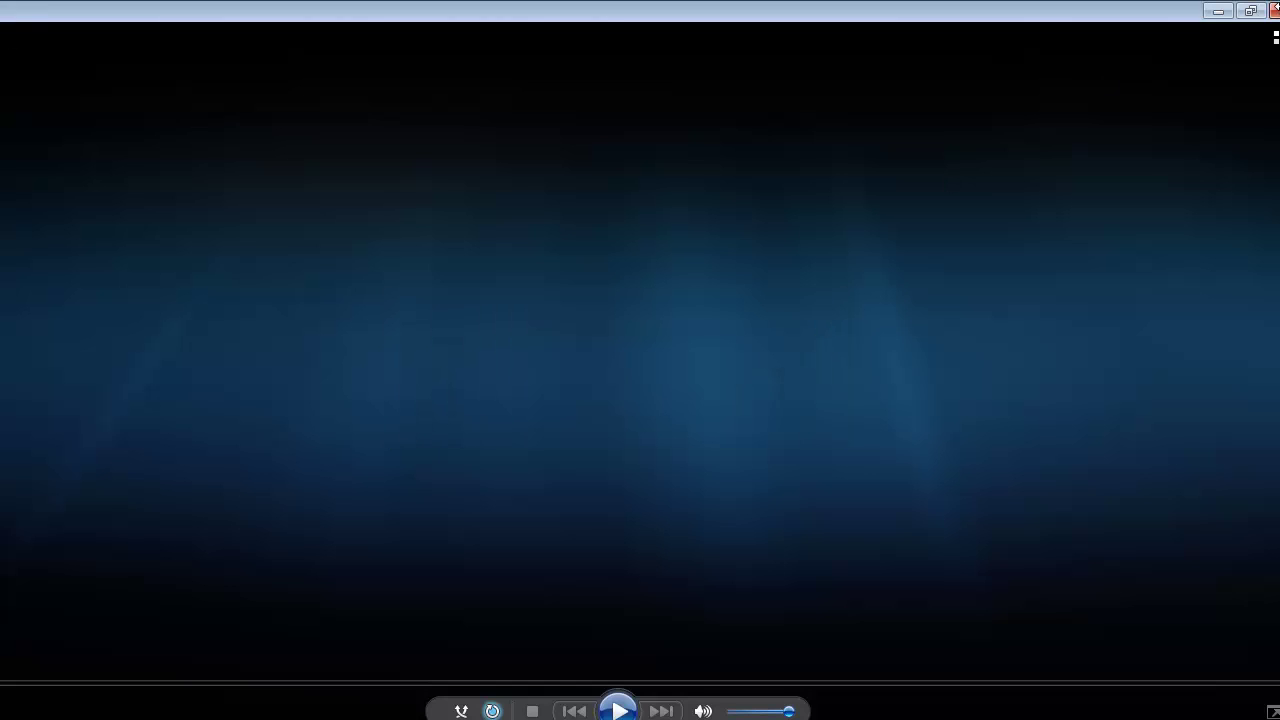
{"action": "left_click", "coordinate": [1276, 11]}
{"action": "left_click", "coordinate": [734, 260]}
{"action": "left_click", "coordinate": [790, 140]}
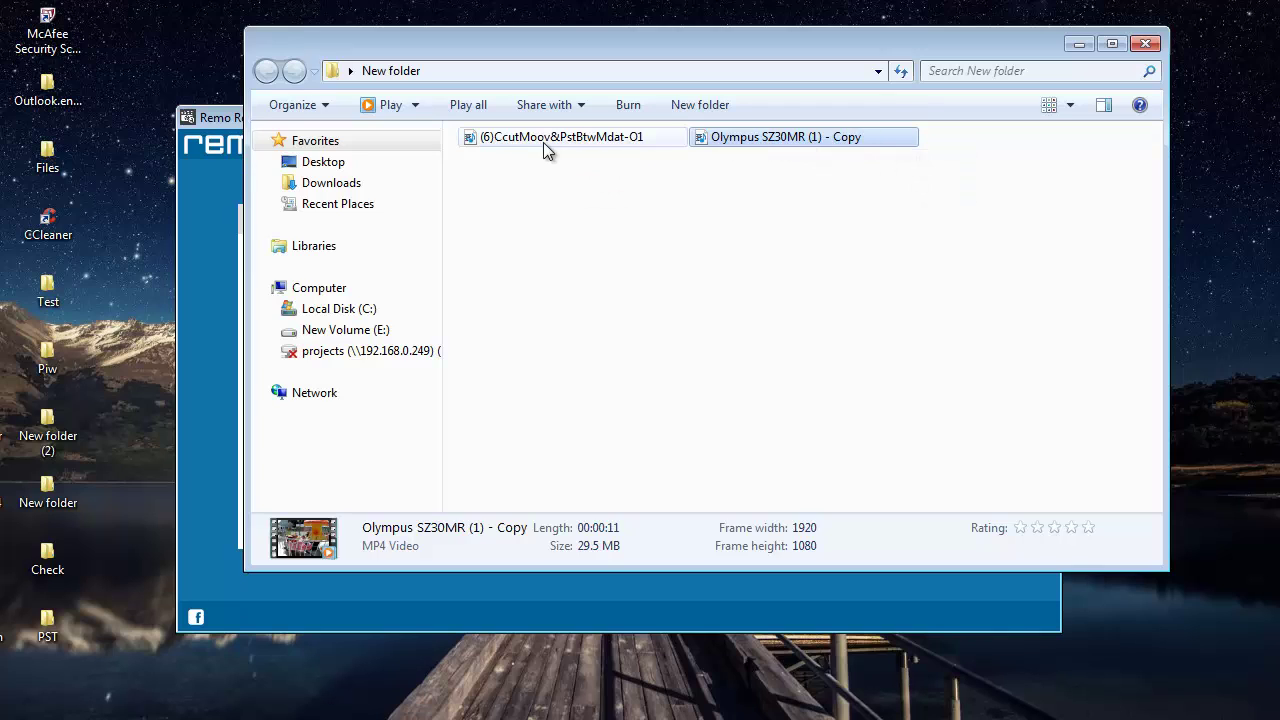
Step: Close the New folder Explorer window to return to Remo Repair MOV
{"action": "left_click", "coordinate": [1145, 43]}
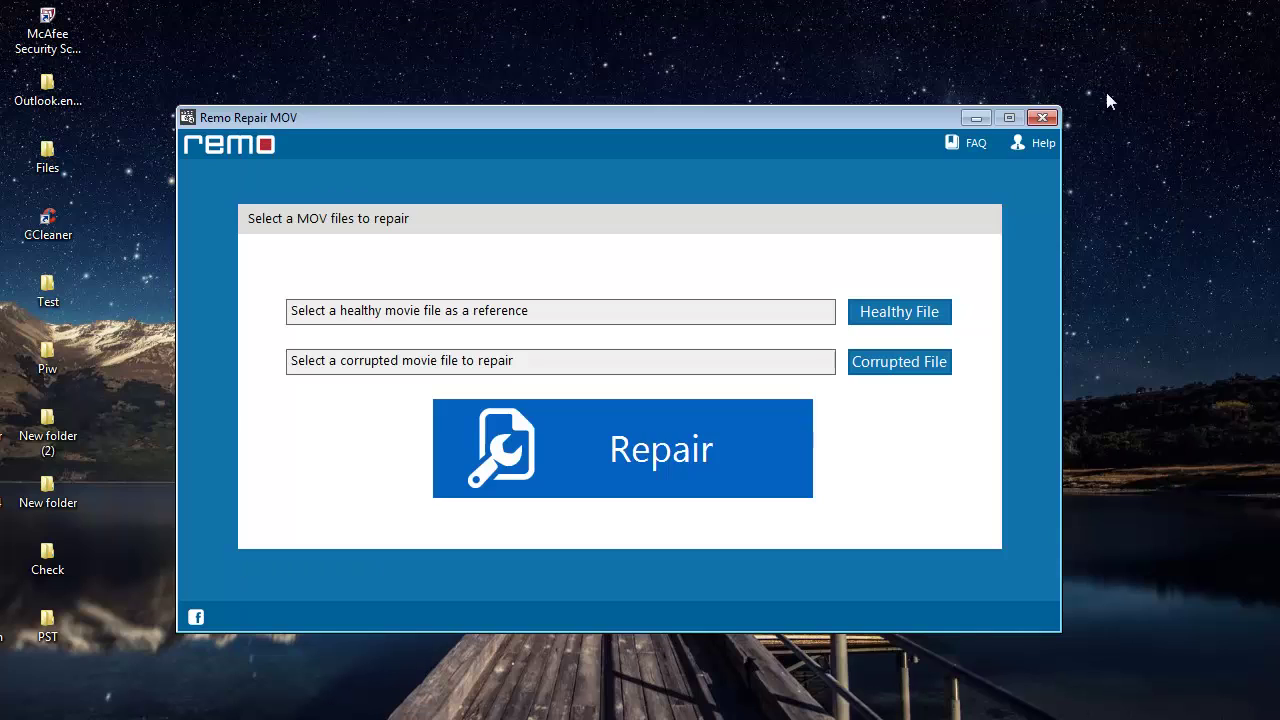
Step: Choose Desktop > New folder > Olympus SZ30MR (1) - Copy as the healthy reference file
{"action": "left_click", "coordinate": [895, 313]}
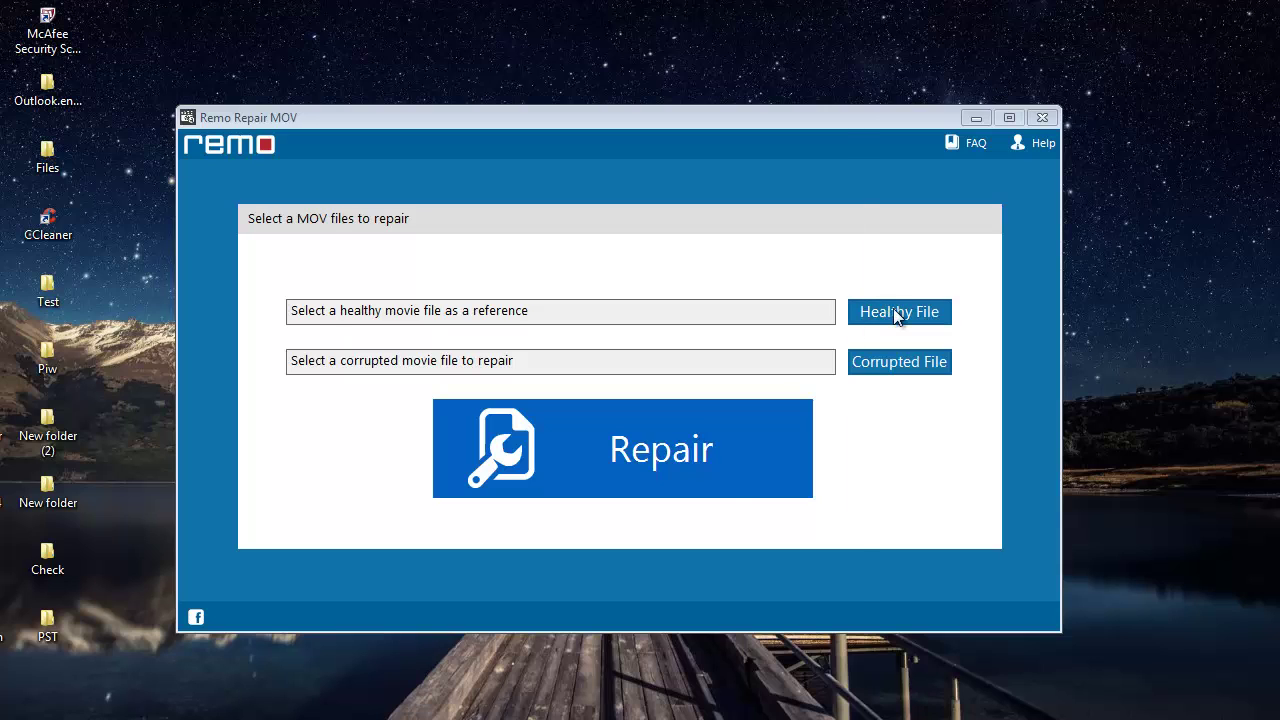
{"action": "left_click", "coordinate": [256, 268]}
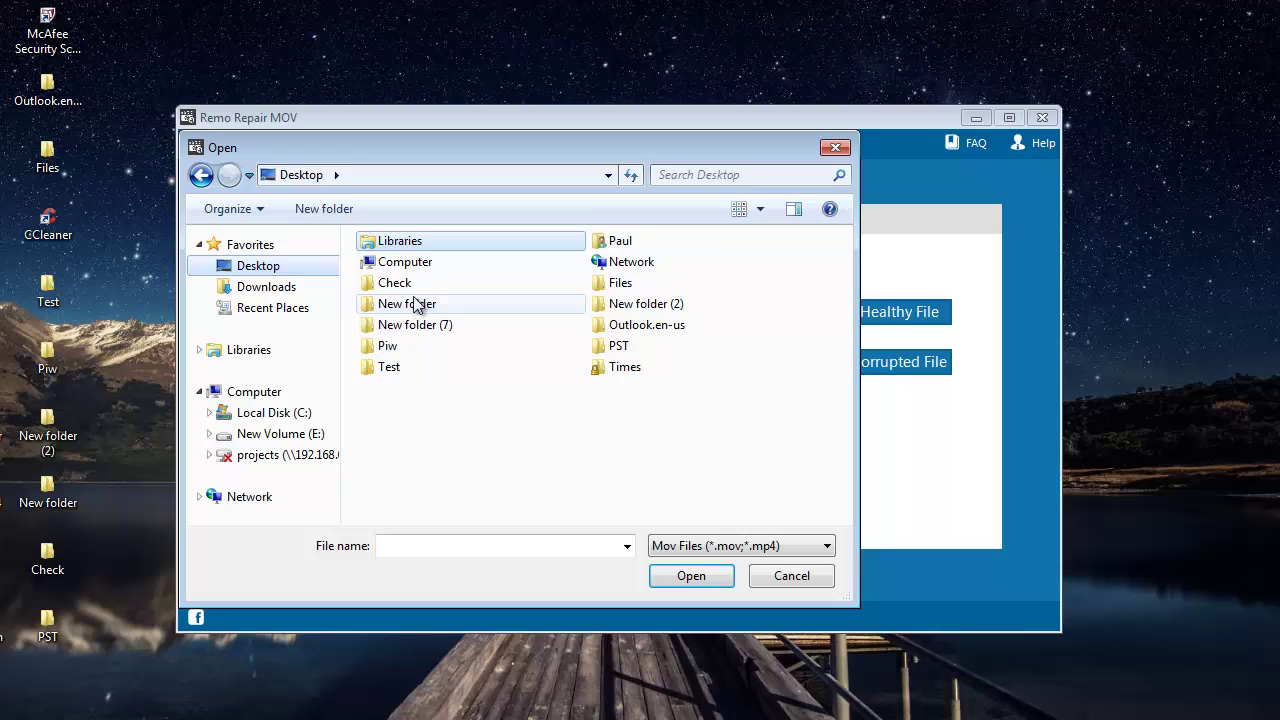
{"action": "left_click", "coordinate": [408, 306]}
{"action": "double_click", "coordinate": [408, 307]}
{"action": "double_click", "coordinate": [723, 241]}
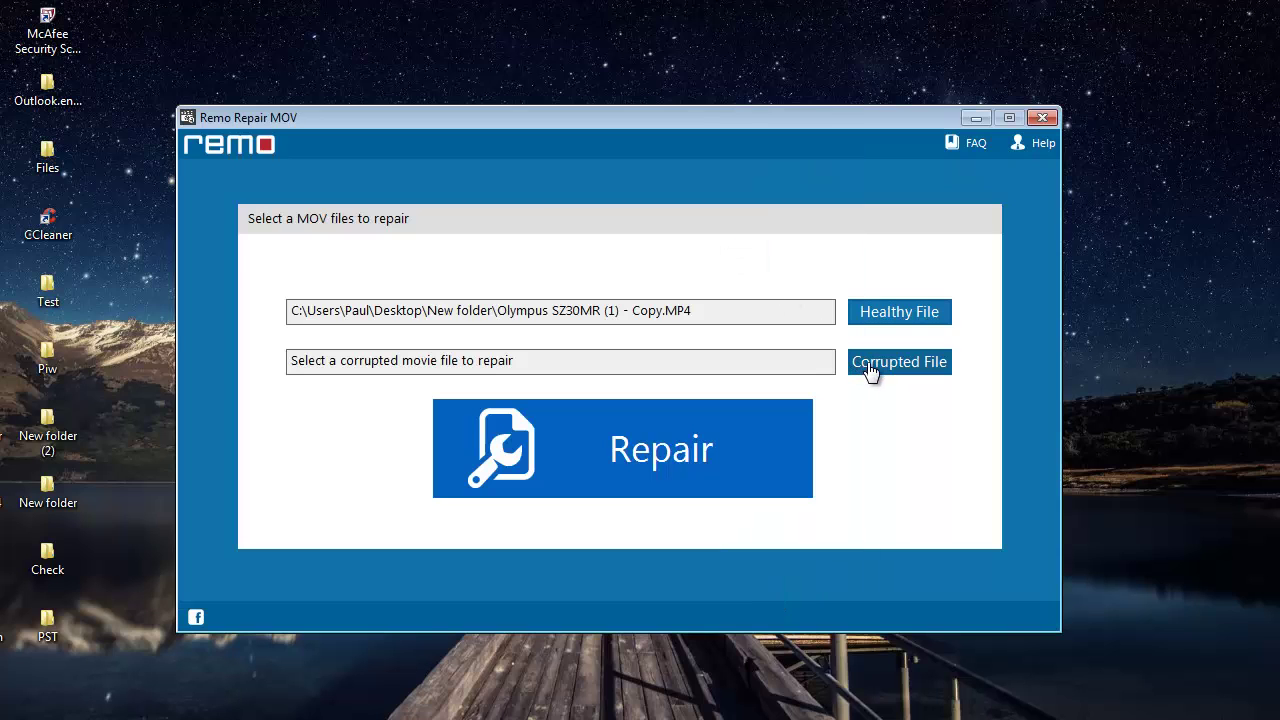
Step: Load (6)CcutMoov&PstBtwMdat-O1 as the corrupted file and start the repair
{"action": "left_click", "coordinate": [870, 368]}
{"action": "left_click", "coordinate": [520, 241]}
{"action": "double_click", "coordinate": [519, 238]}
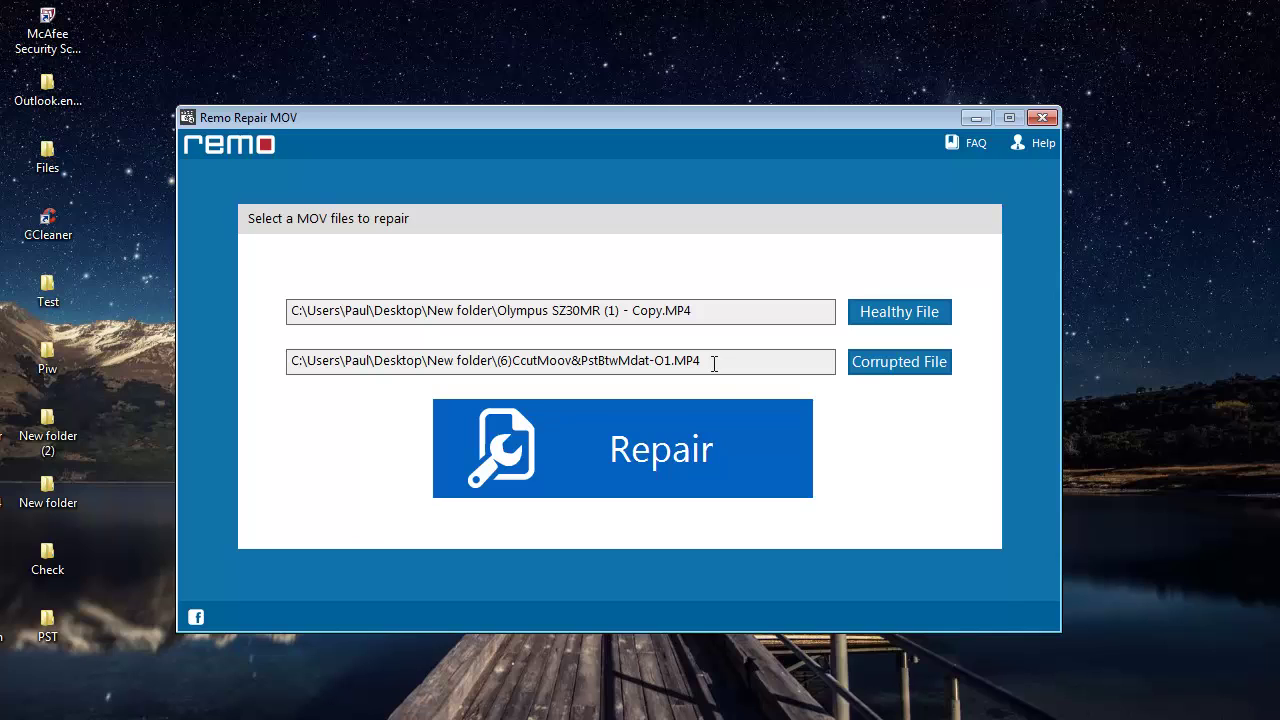
{"action": "left_click", "coordinate": [659, 456]}
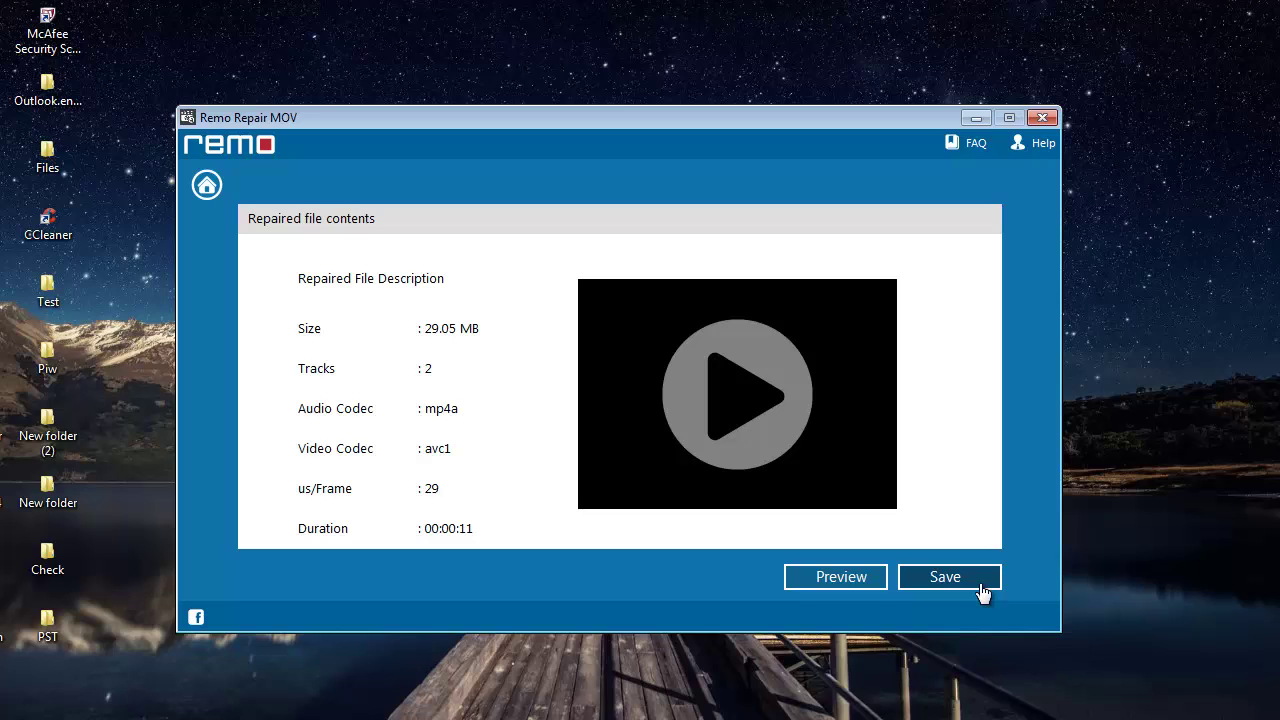
{"action": "left_click", "coordinate": [849, 584]}
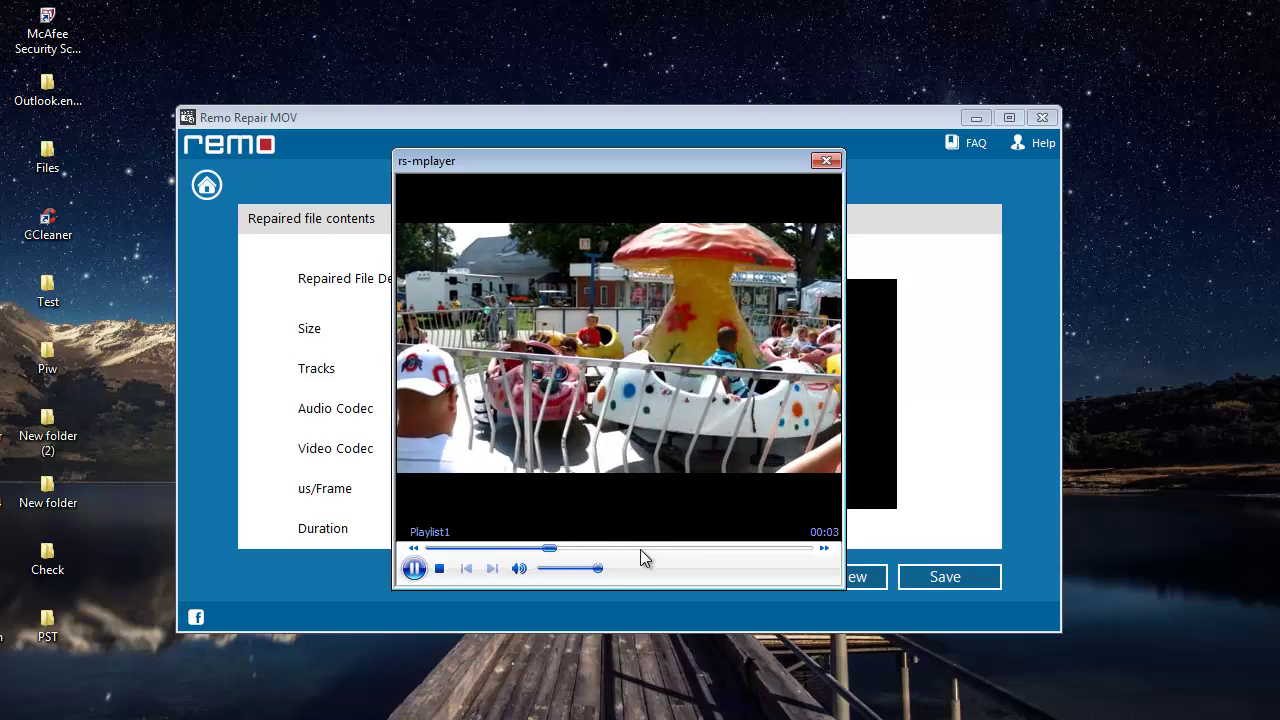
{"action": "left_click", "coordinate": [760, 548]}
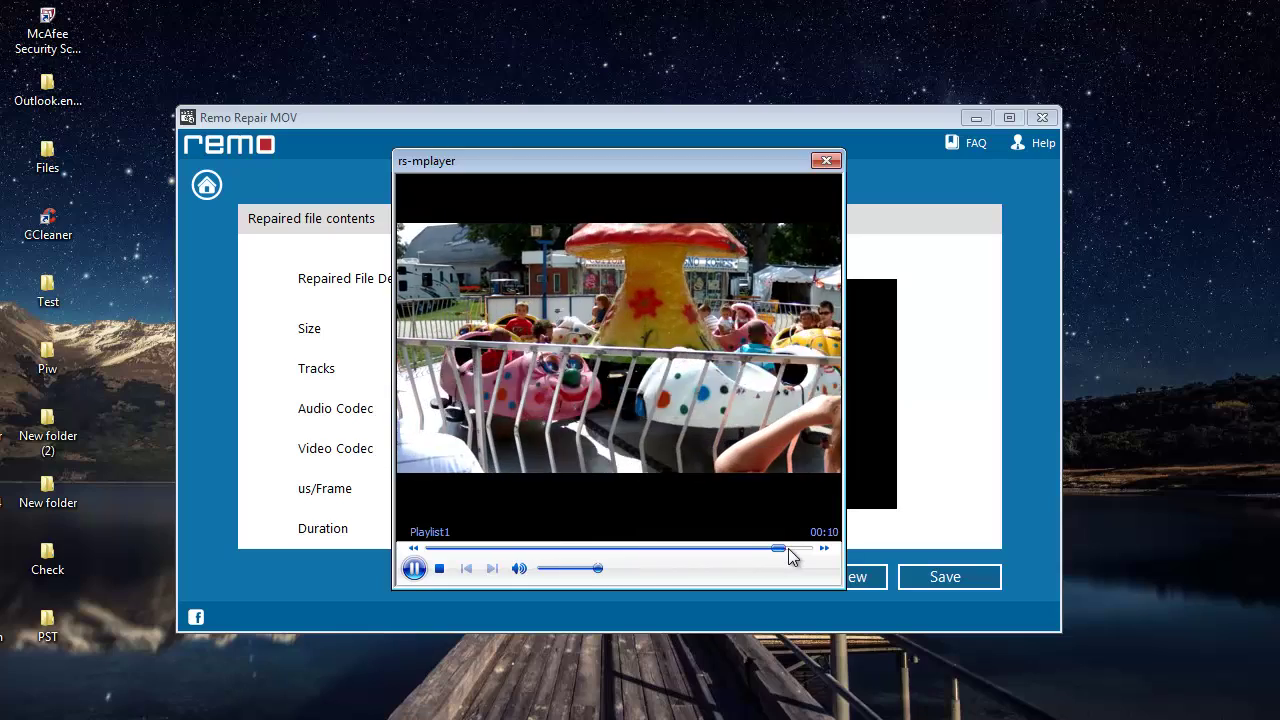
{"action": "left_click", "coordinate": [826, 162]}
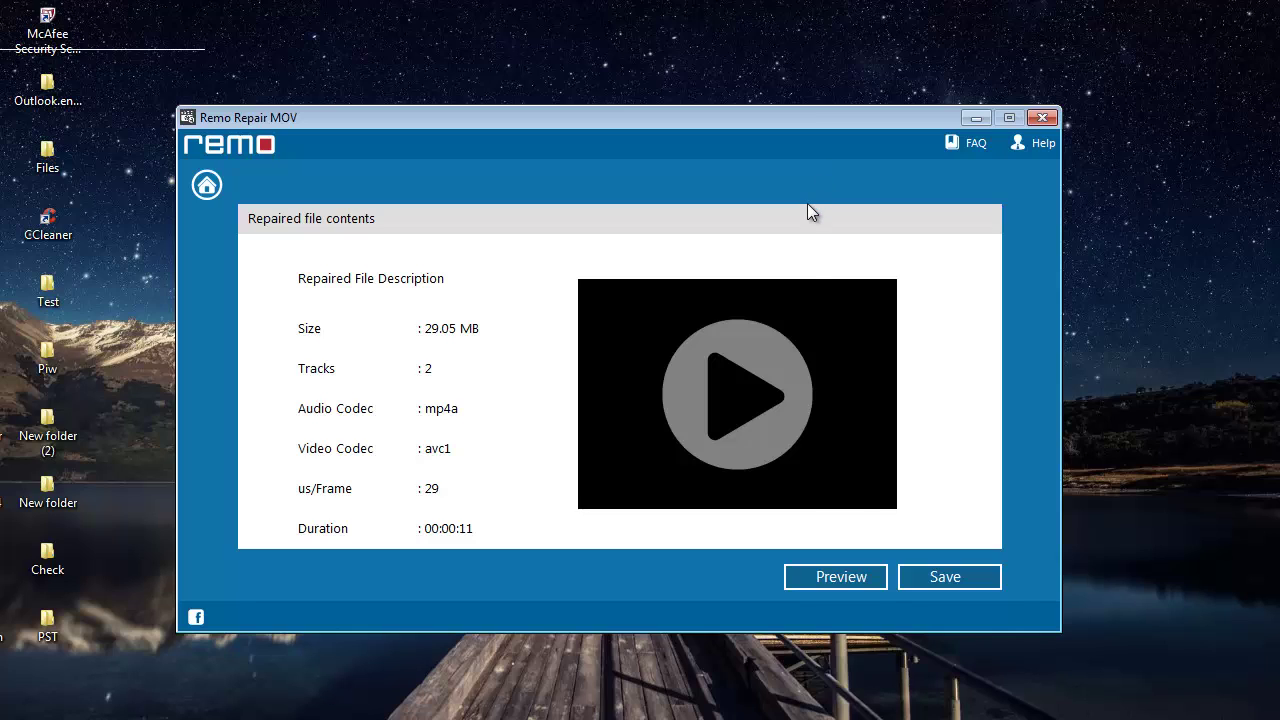
{"action": "left_click", "coordinate": [948, 578]}
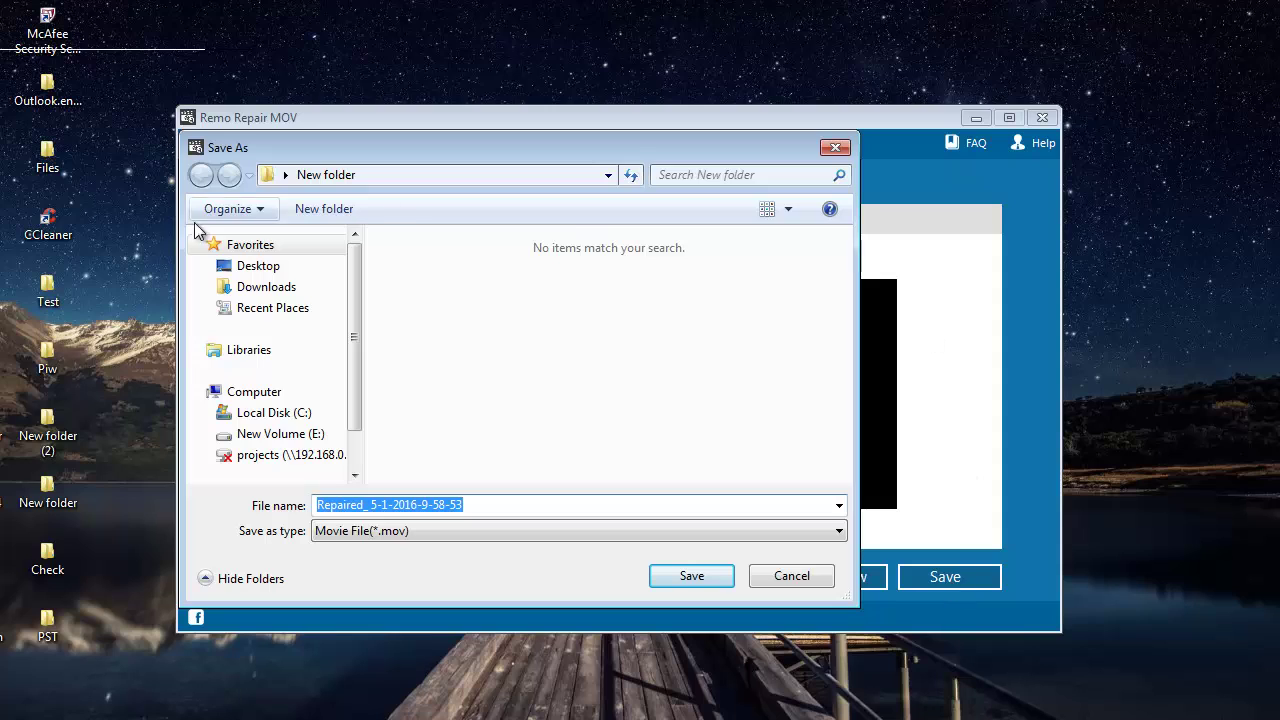
{"action": "left_click", "coordinate": [255, 270]}
{"action": "double_click", "coordinate": [405, 304]}
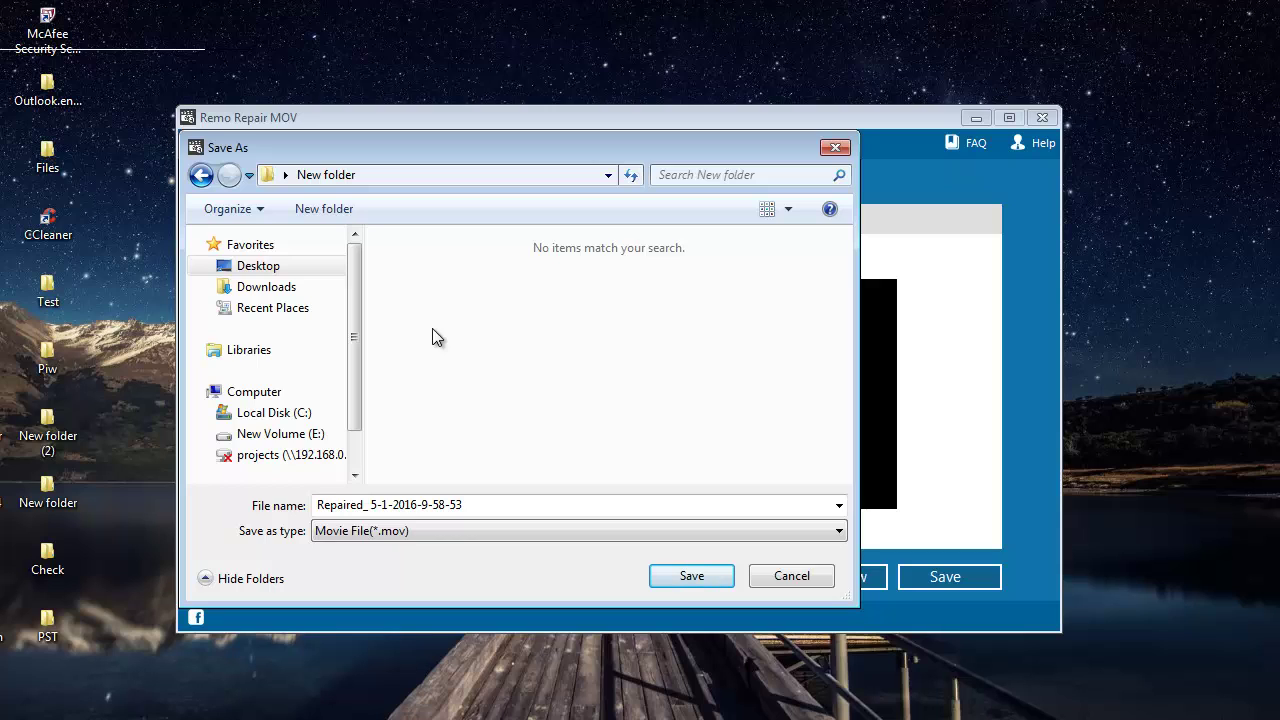
{"action": "left_click", "coordinate": [680, 575]}
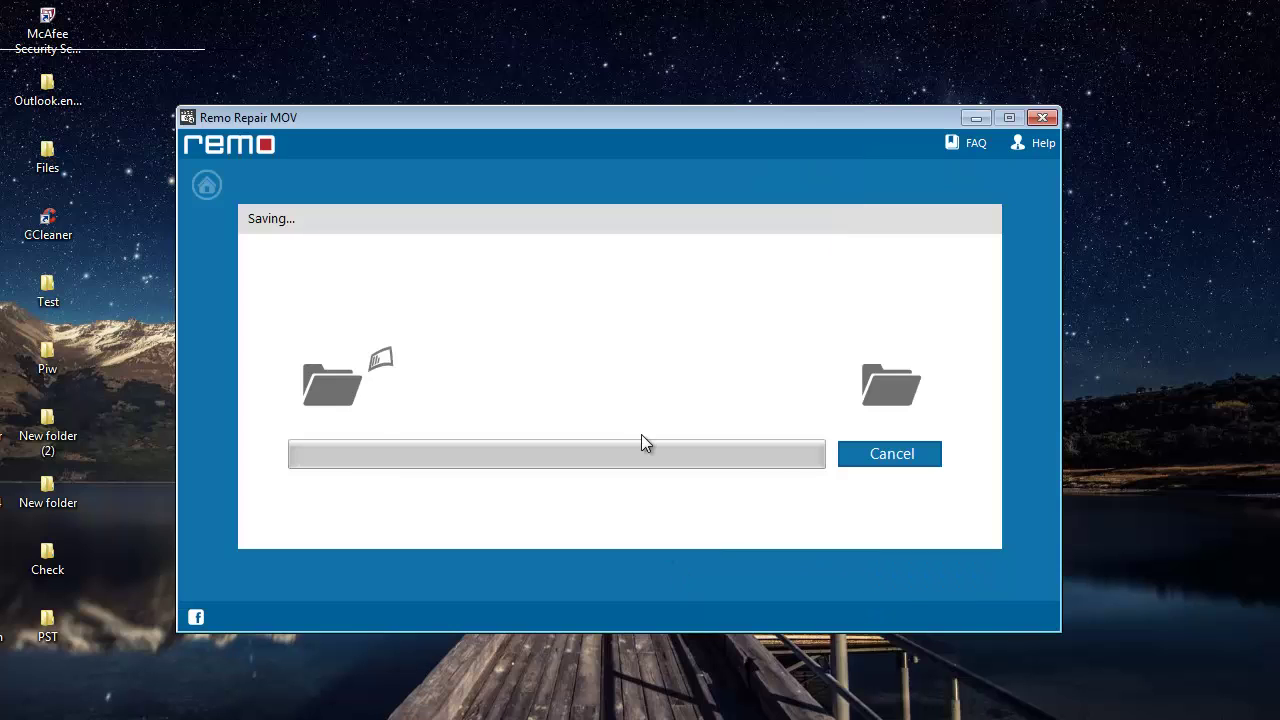
{"action": "left_click", "coordinate": [689, 448]}
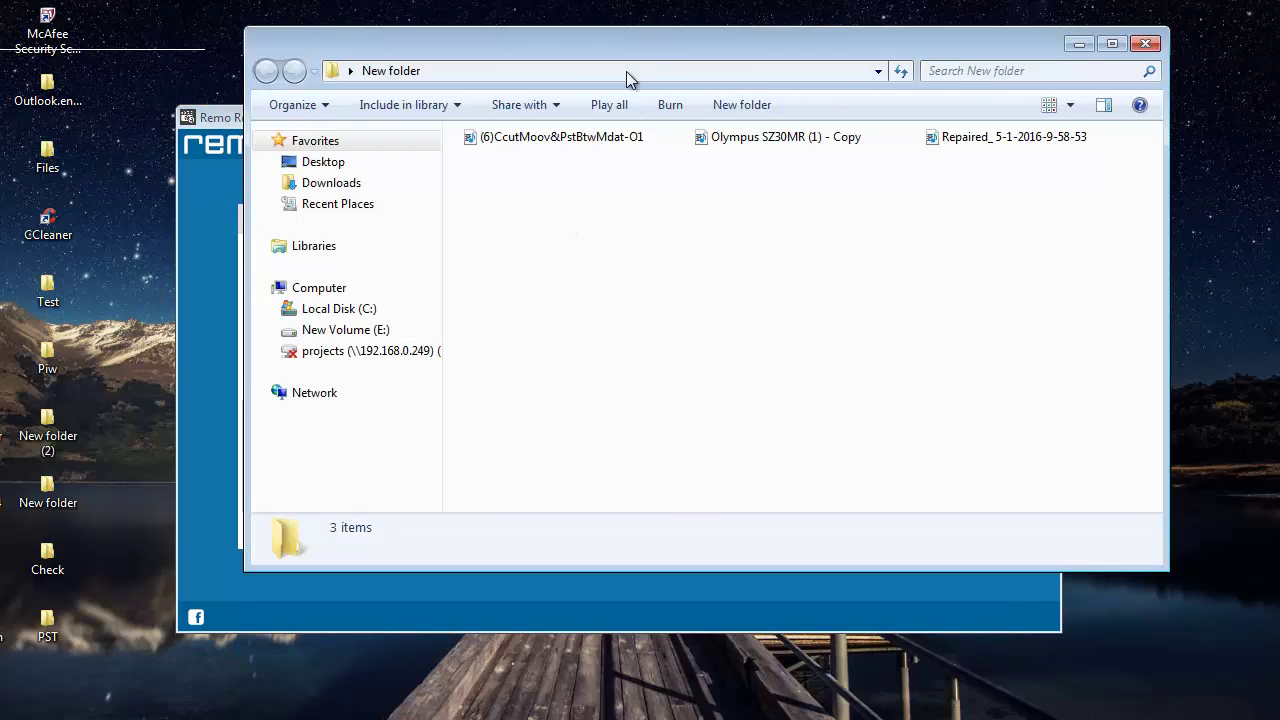
{"action": "left_click_drag", "start_coordinate": [645, 42], "coordinate": [598, 112]}
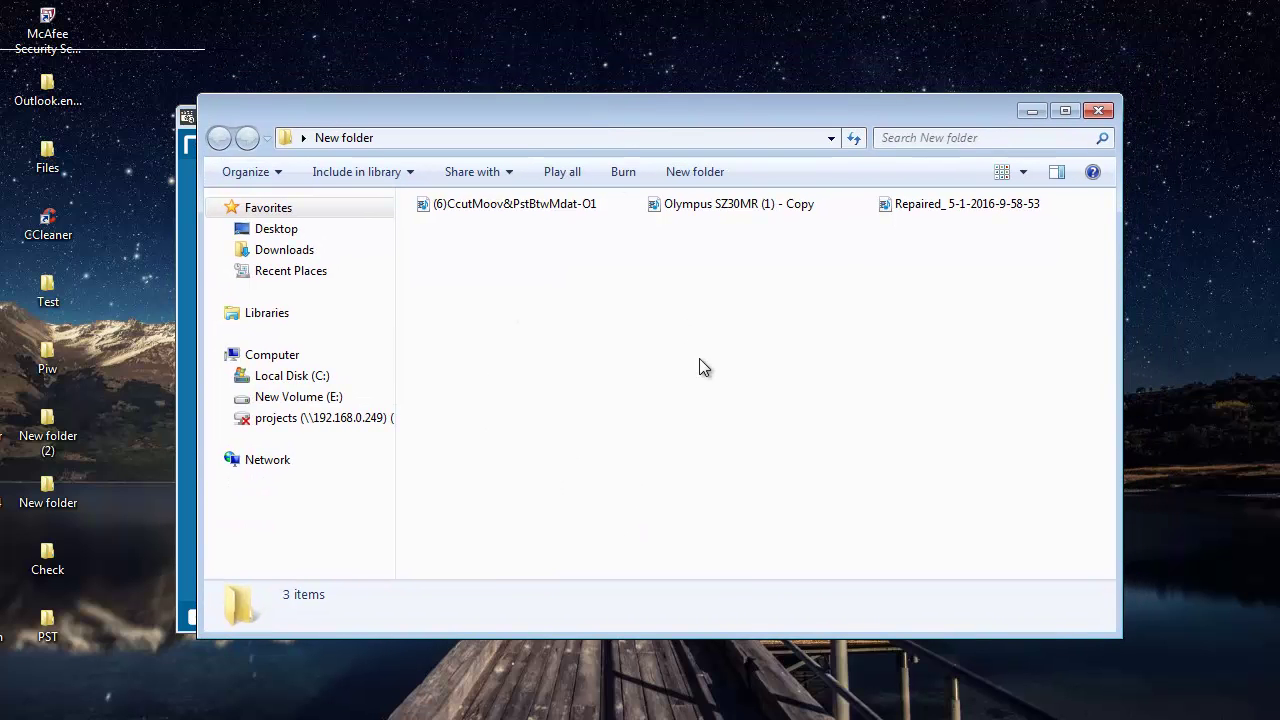
{"action": "left_click", "coordinate": [906, 208]}
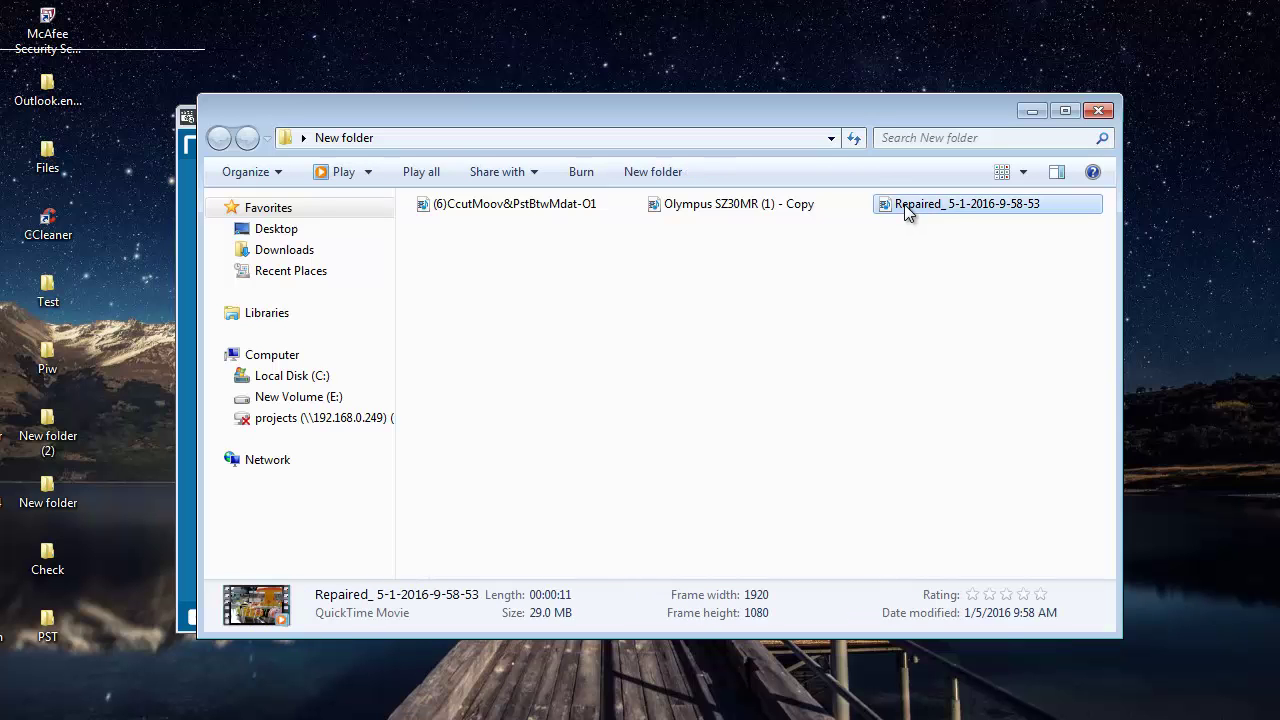
{"action": "double_click", "coordinate": [906, 208]}
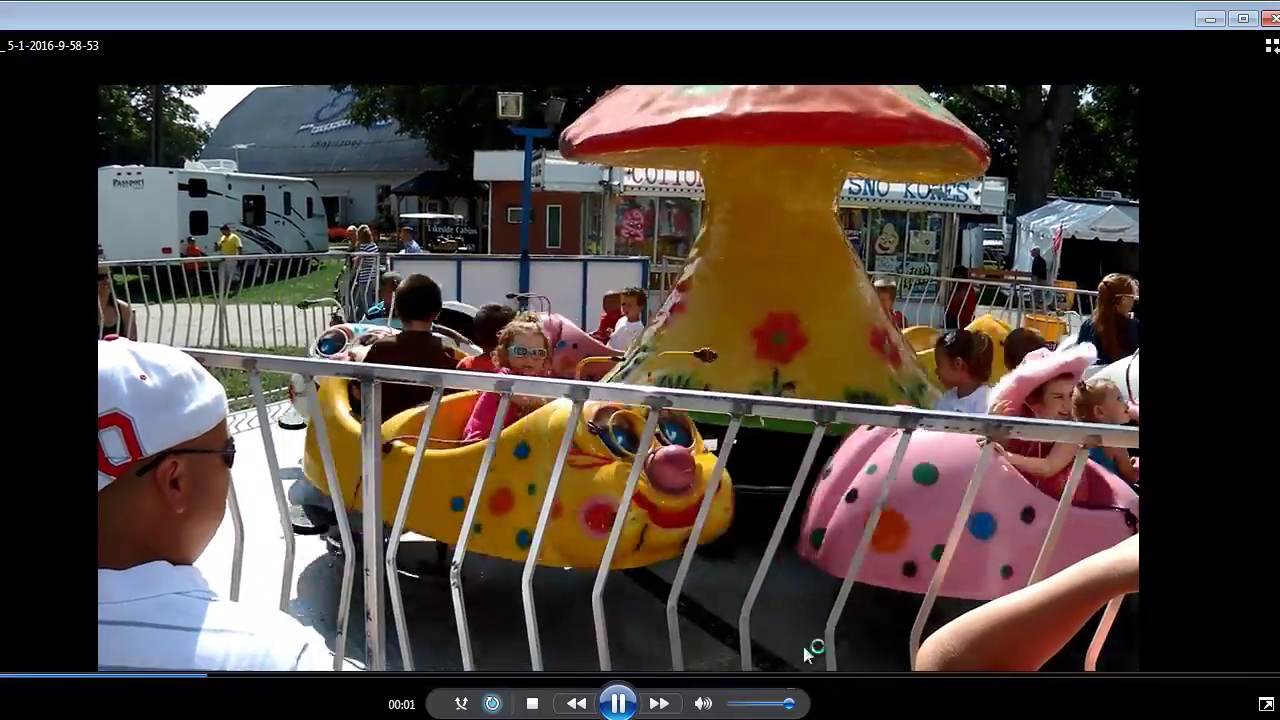
{"action": "left_click", "coordinate": [797, 676]}
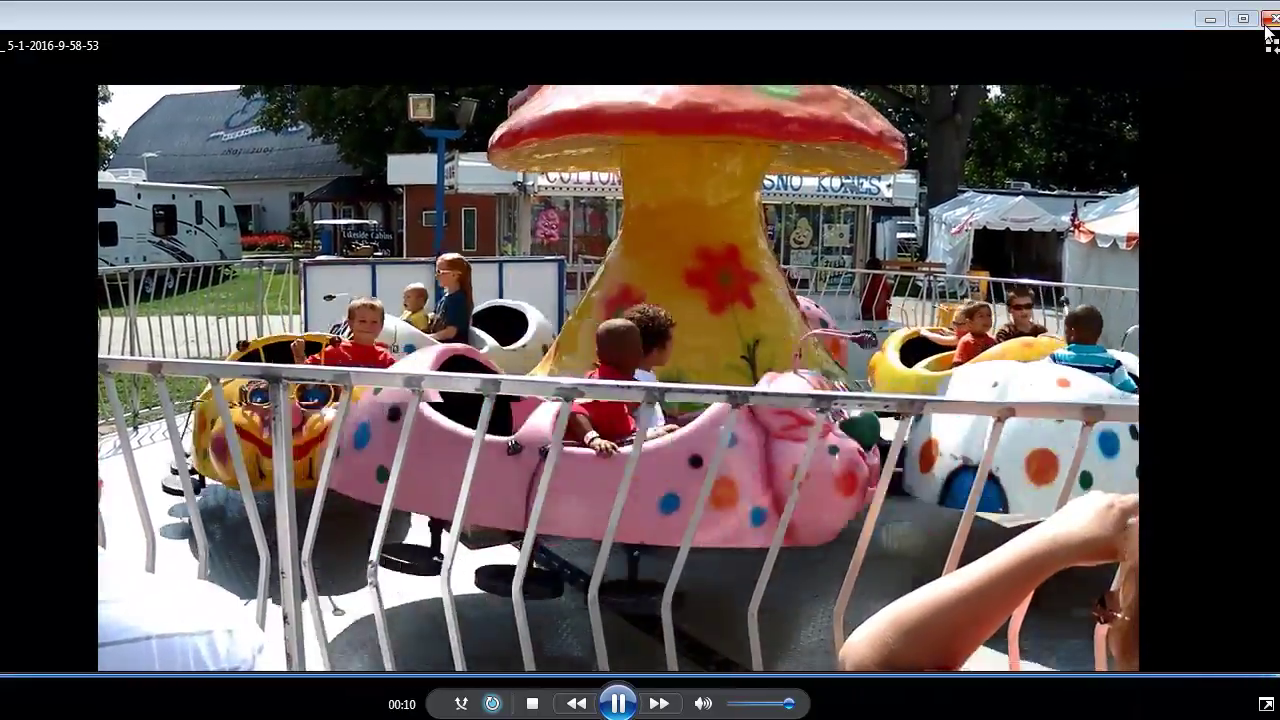
{"action": "left_click", "coordinate": [1266, 18]}
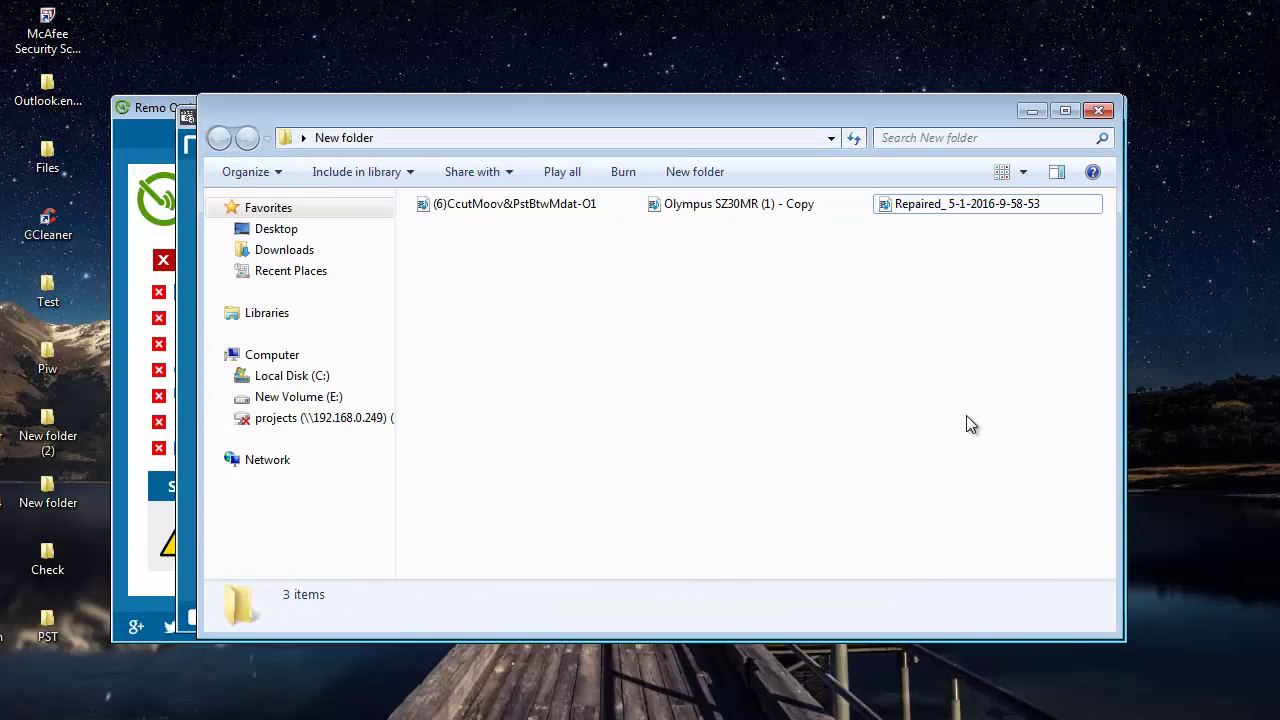